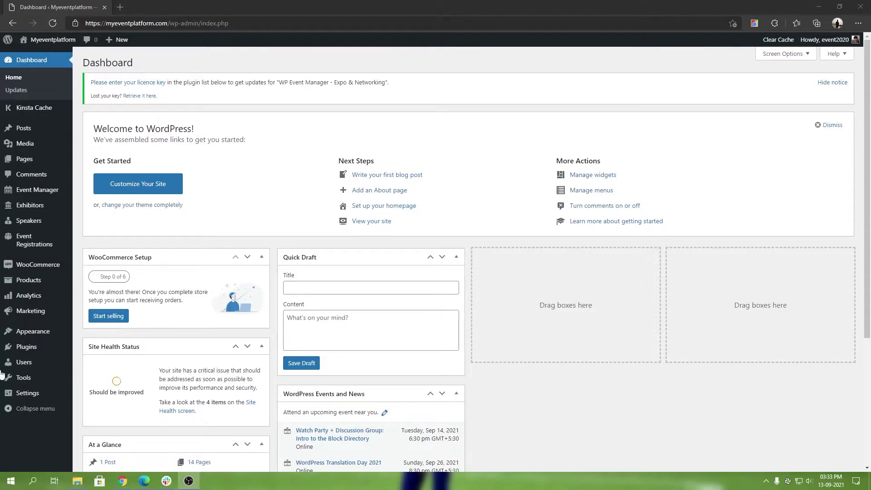
Step: Open Event Manager Settings on the Expo Networking tab and expand the media service provider list
mouse_move(40, 200)
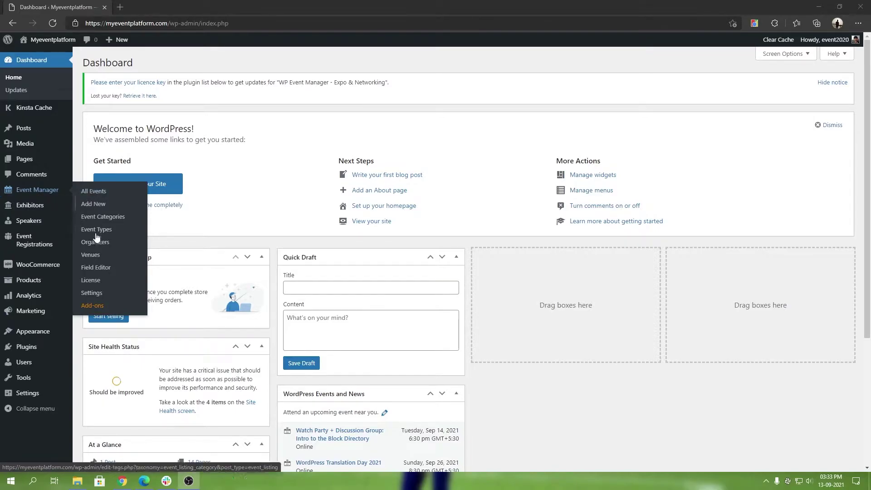
left_click(92, 294)
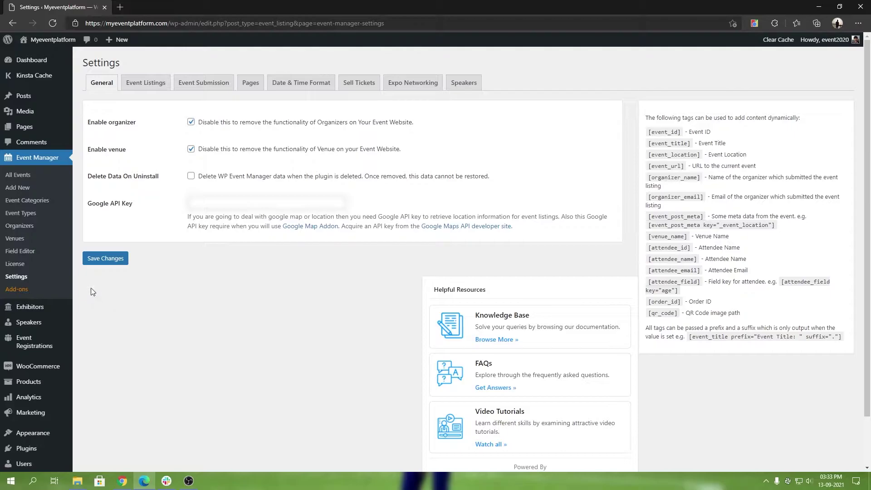
left_click(418, 94)
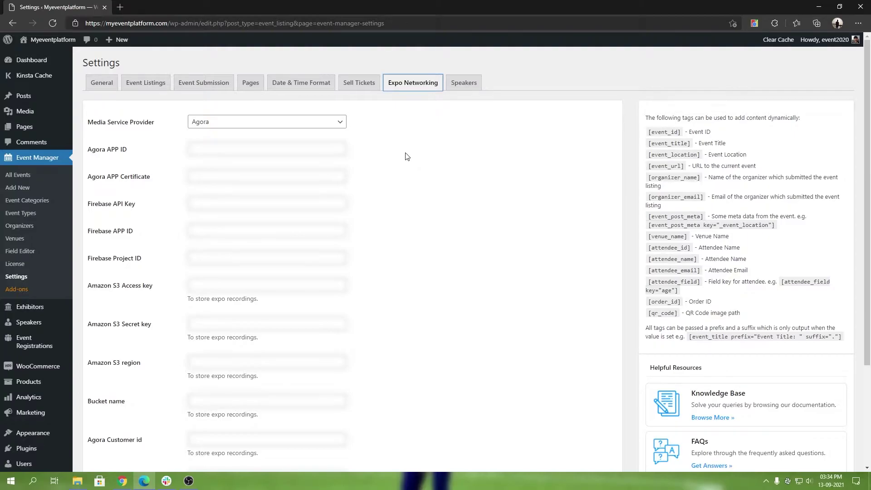
left_click(318, 123)
Step: Keep Agora as media service provider, focus the Amazon S3 Access key field, and start a new tab
left_click(216, 136)
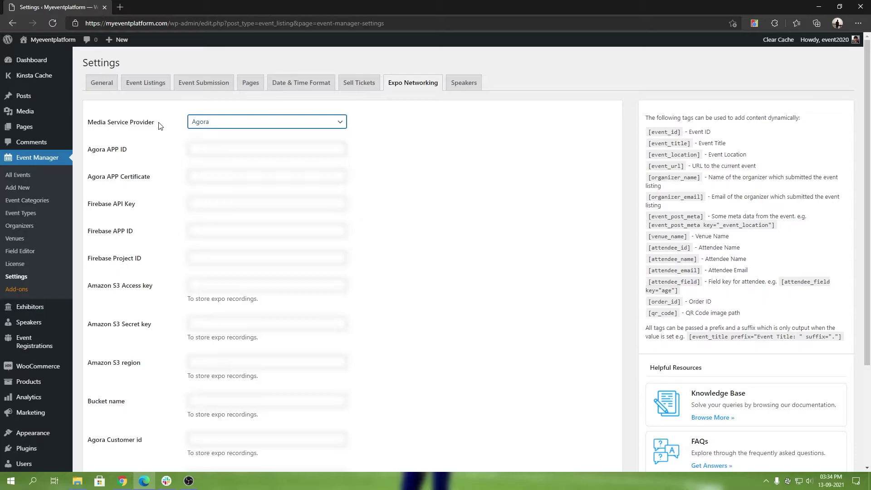
left_click(131, 291)
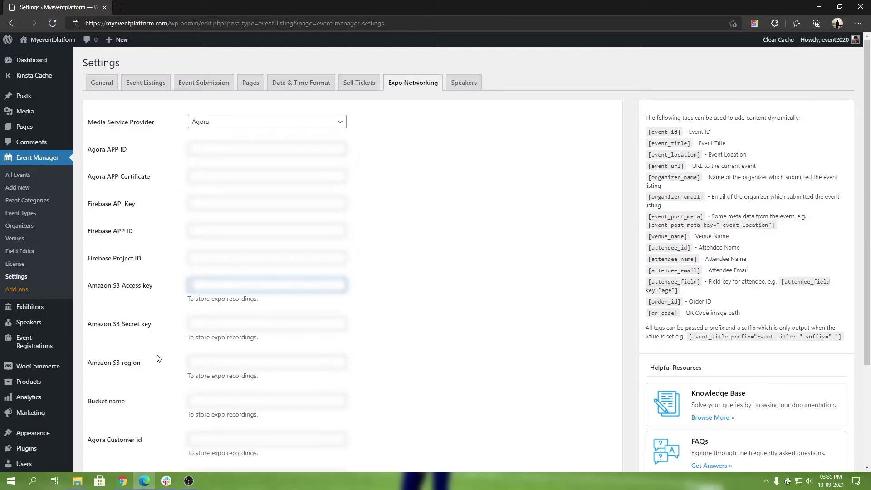
left_click(120, 6)
Step: Load console.agora.io and open the Edit Project page for My Event Platform
type("console")
key("Return")
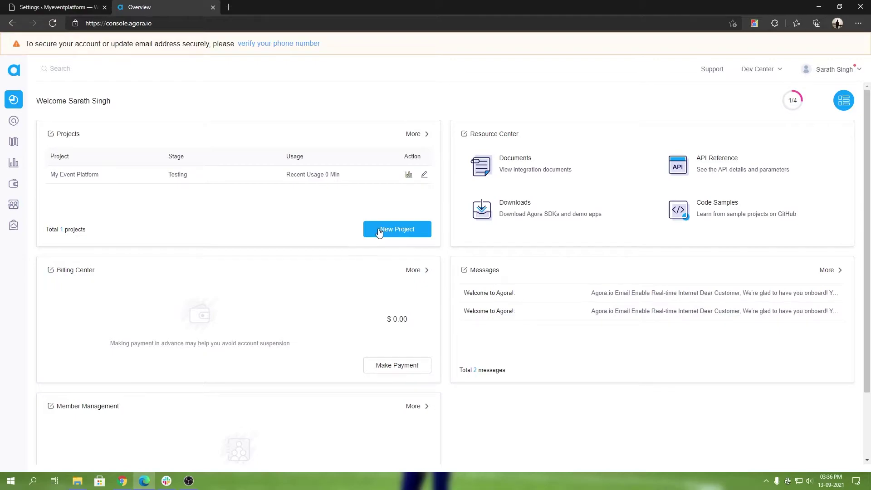
left_click(424, 176)
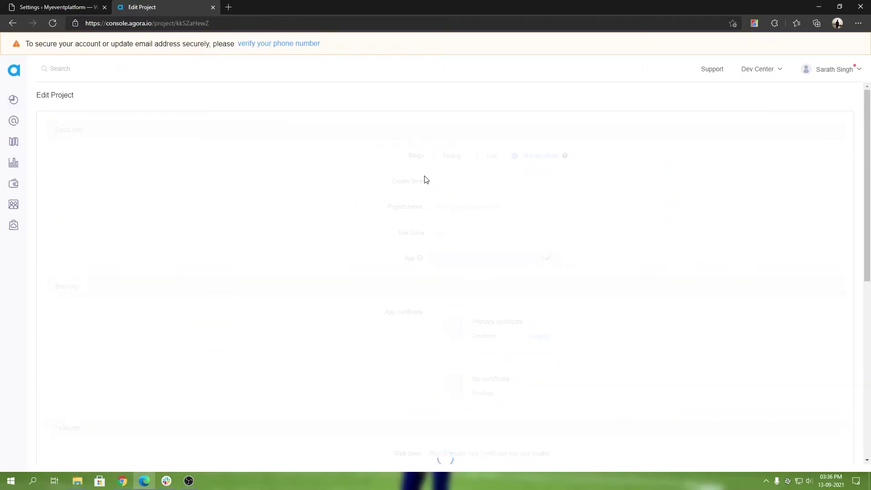
Step: Scroll down to the App ID on the Edit Project page and copy it
scroll(618, 231, "down", 1)
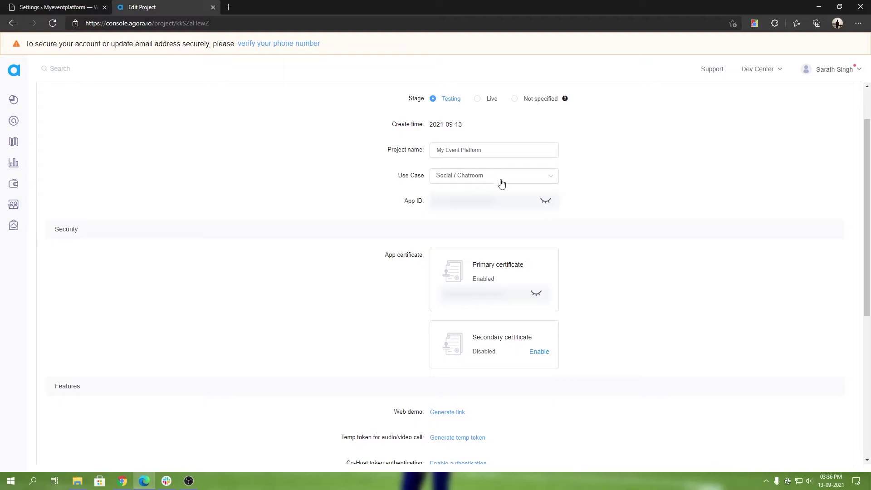
left_click(545, 200)
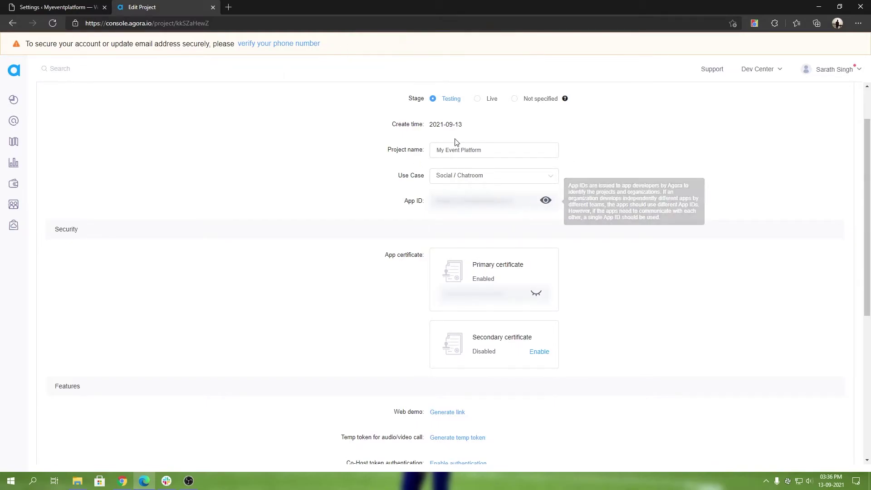
Step: Put the copied App ID into WordPress's Agora APP ID field
left_click(104, 4)
left_click(212, 146)
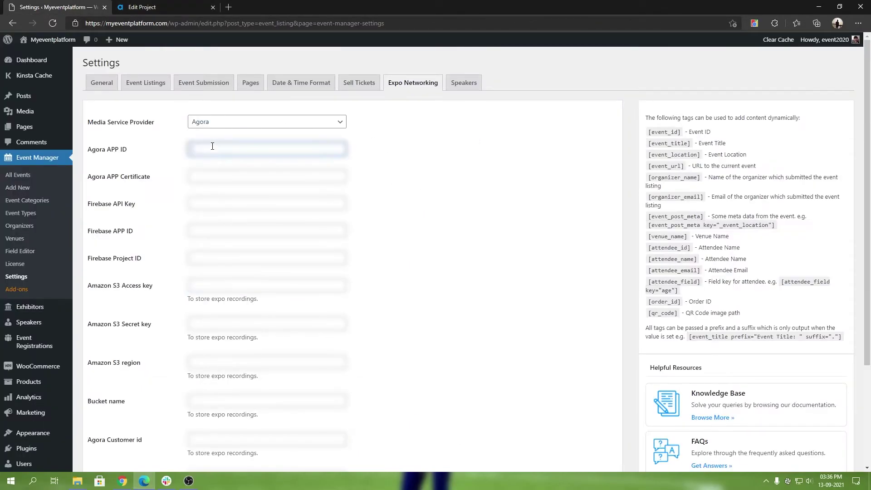
left_click(181, 6)
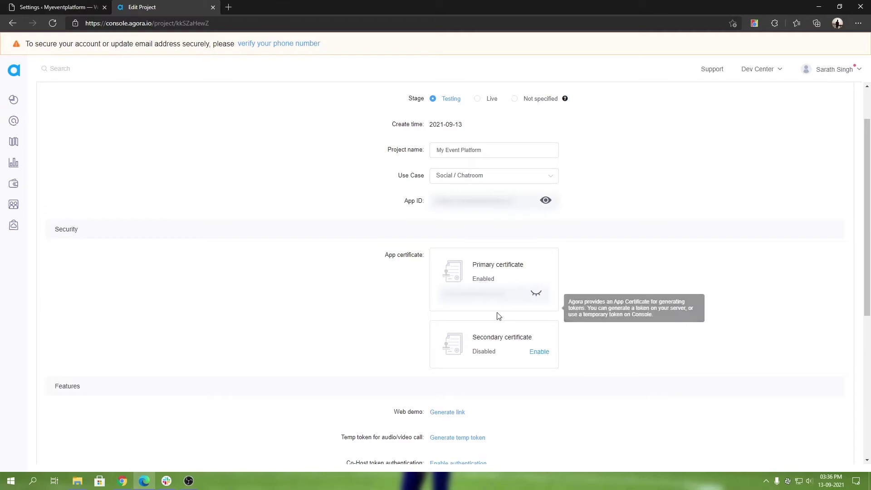
Step: Copy the primary certificate from Agora and paste it into WordPress's Agora APP Certificate field
left_click(535, 294)
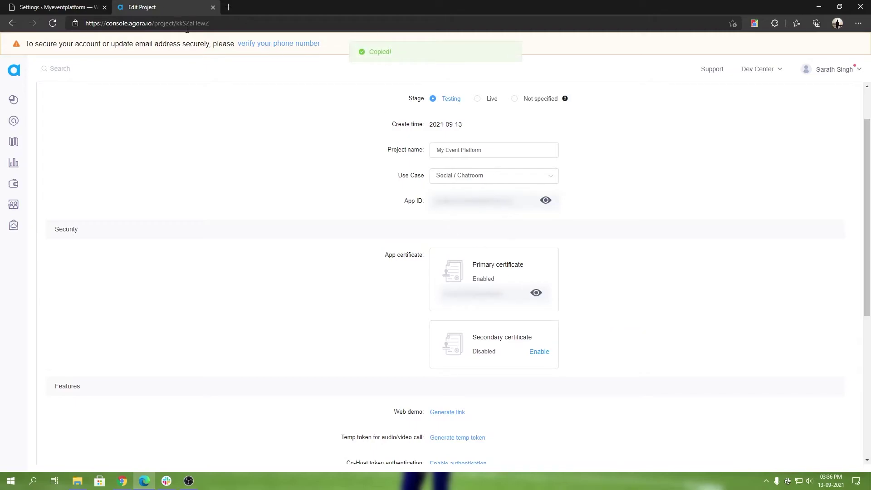
left_click(30, 5)
left_click(253, 176)
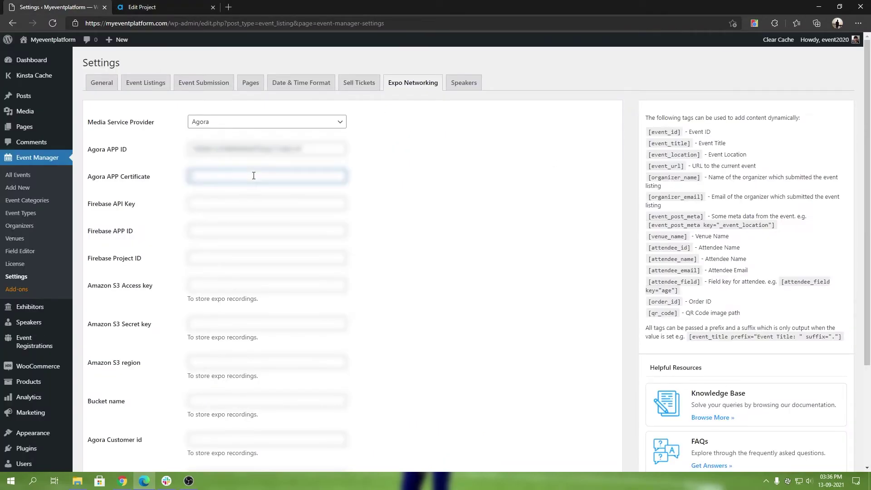
key("ctrl+v")
left_click(526, 198)
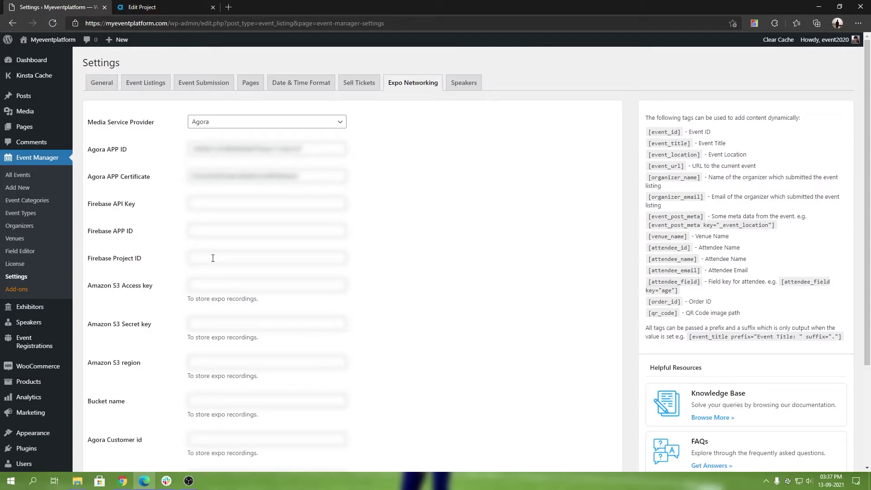
left_click(142, 7)
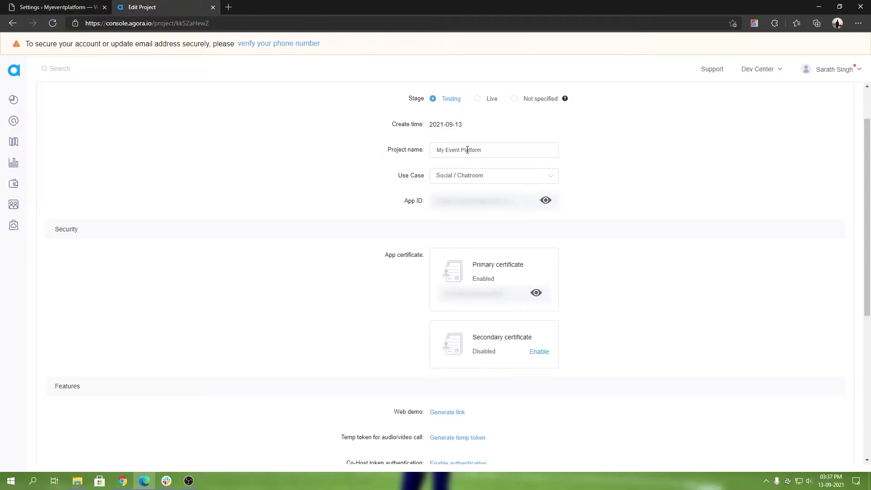
Step: From the console overview, start a new Agora project named Test 2
mouse_move(13, 121)
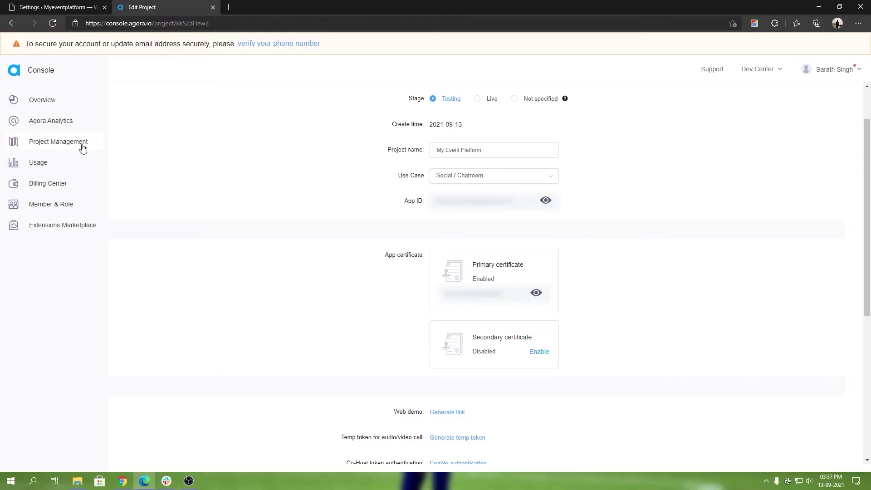
left_click(49, 101)
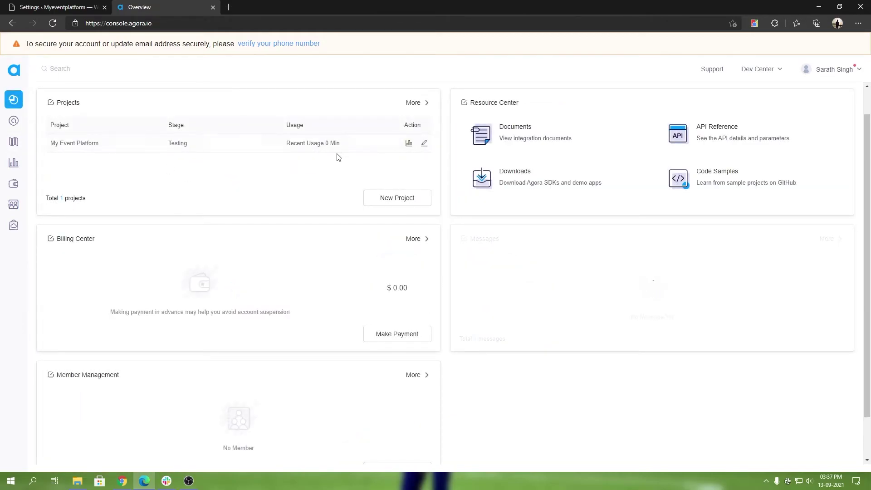
left_click(379, 198)
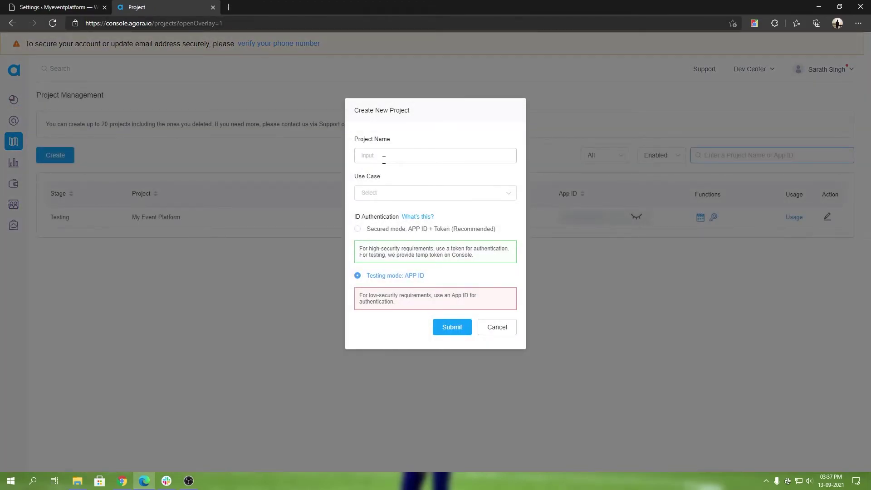
left_click(384, 160)
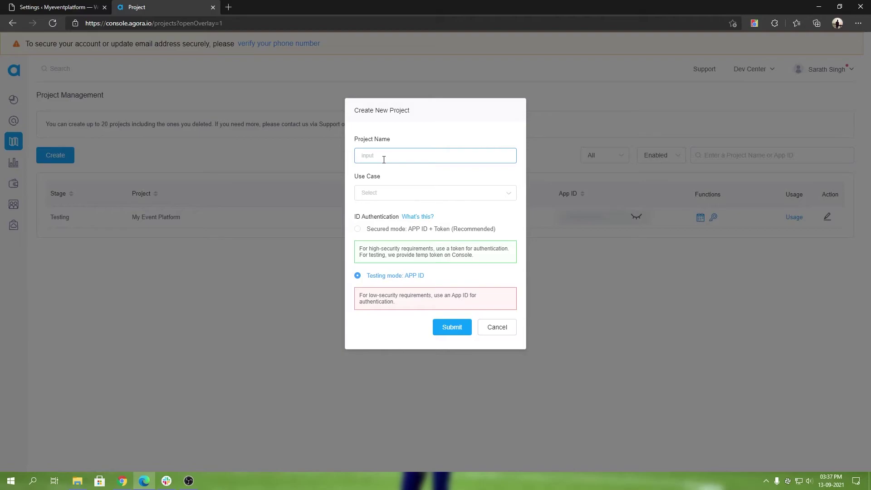
type("Test 2")
Step: Choose use case Education > Hybrid Learning with Secured mode APP ID + Token, and submit
left_click(388, 192)
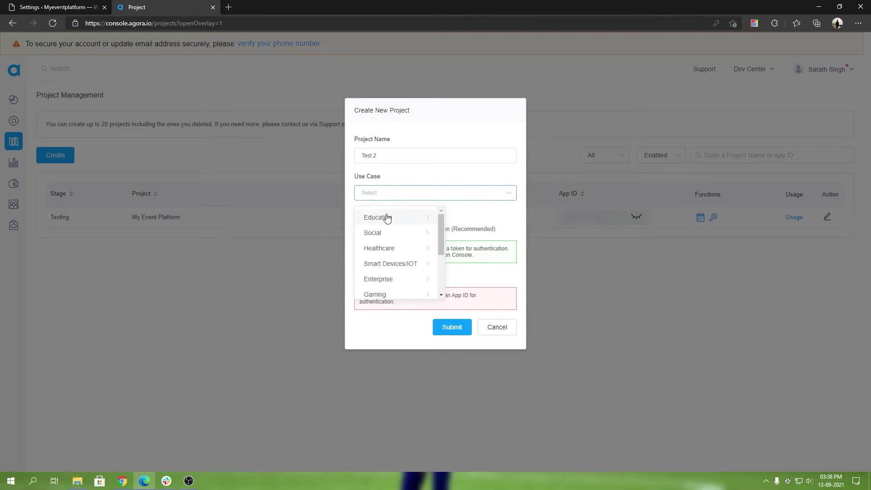
left_click(387, 218)
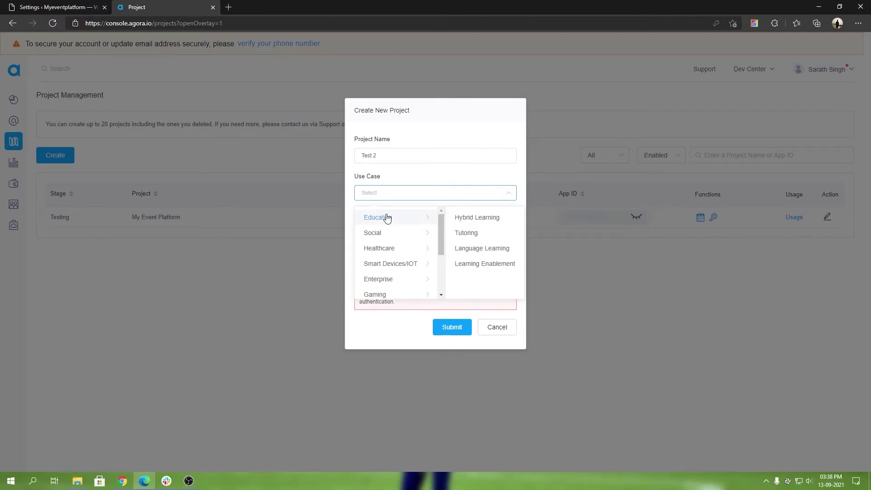
left_click(493, 223)
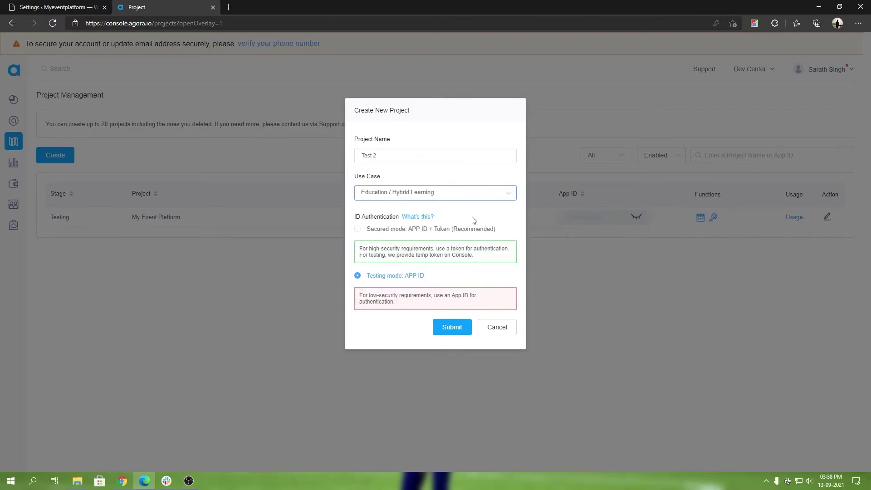
left_click(380, 232)
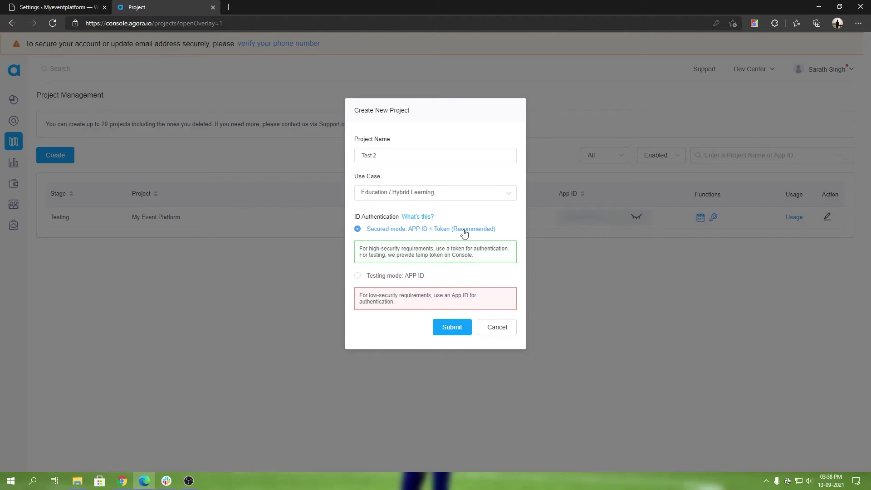
left_click(436, 328)
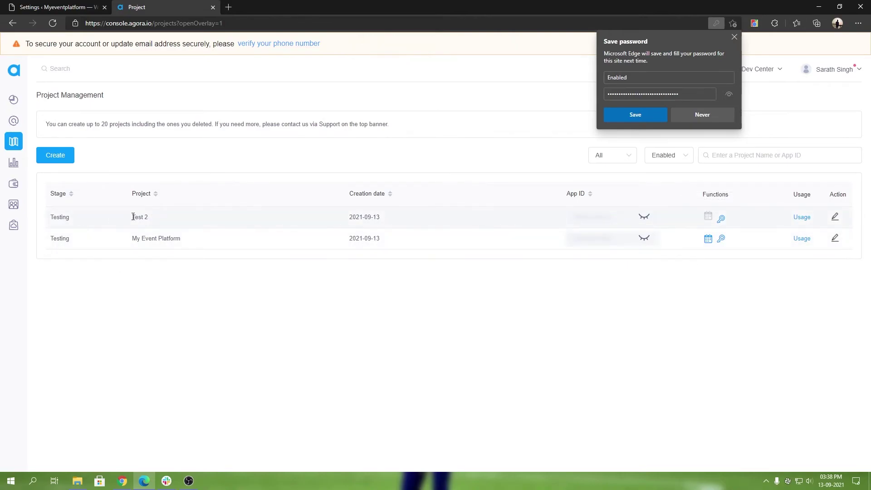
Step: Paste Test 2's App ID into WordPress's Agora APP ID field, then copy its primary certificate
left_click(836, 218)
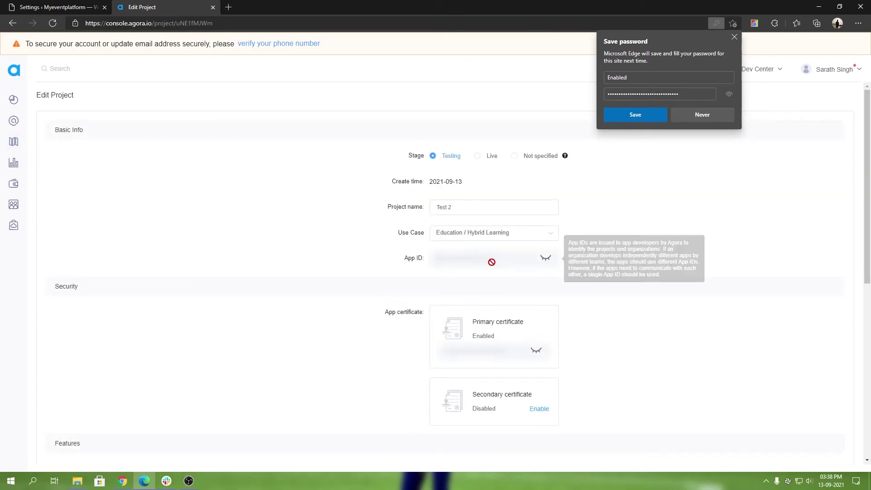
left_click(546, 258)
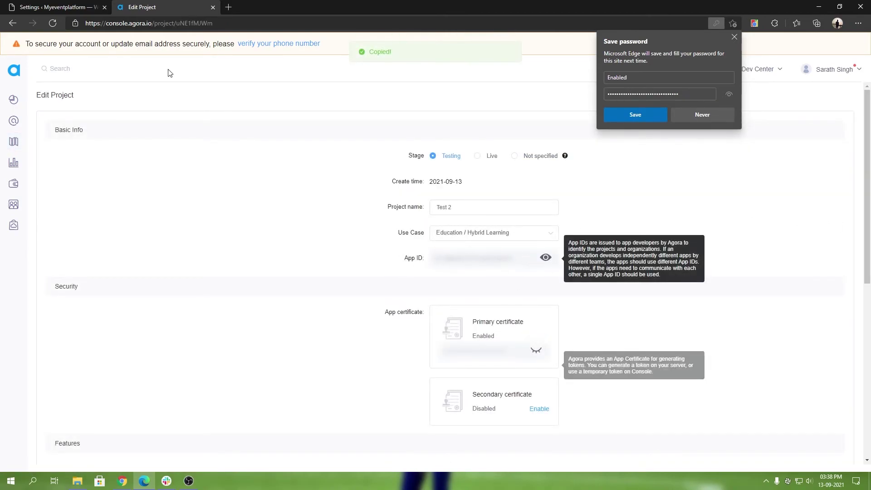
key("ctrl+shift+Tab")
key("ctrl+v")
key("ctrl+Tab")
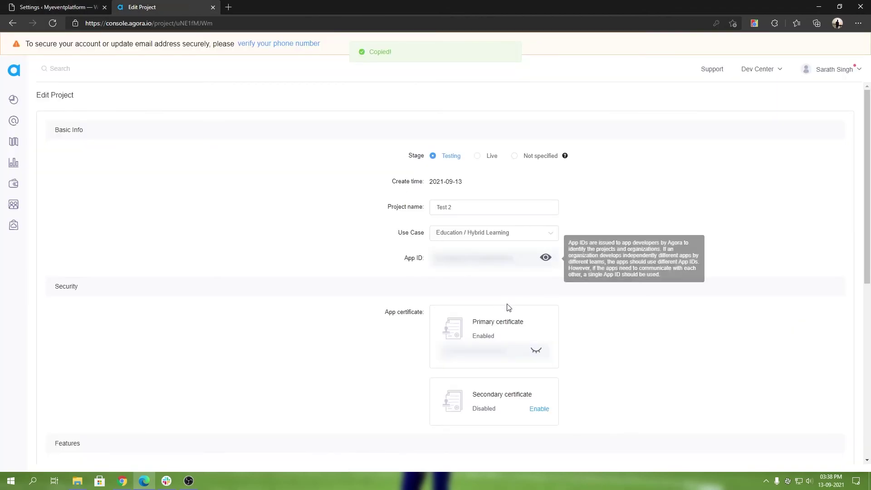
left_click(534, 353)
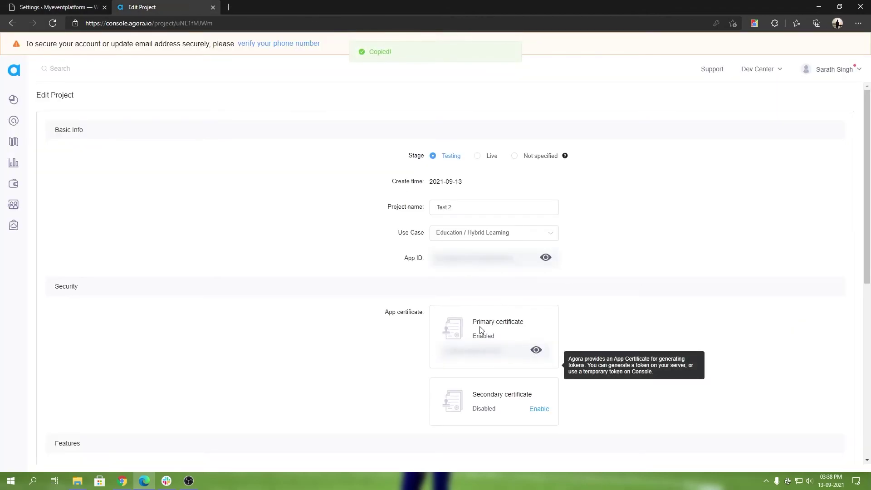
left_click(29, 5)
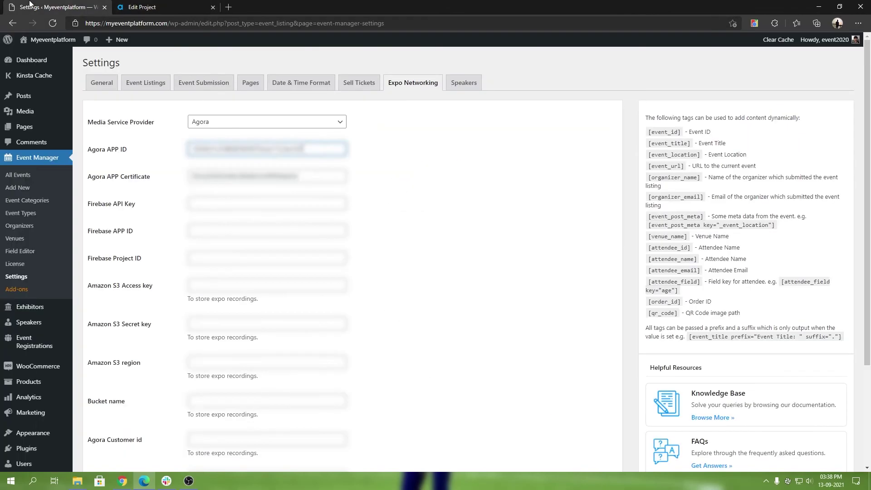
Step: Paste the Test 2 certificate into Agora APP Certificate, save changes, and recheck the Expo Networking values
left_click(316, 176)
key("ctrl+v")
scroll(443, 234, "down", 3)
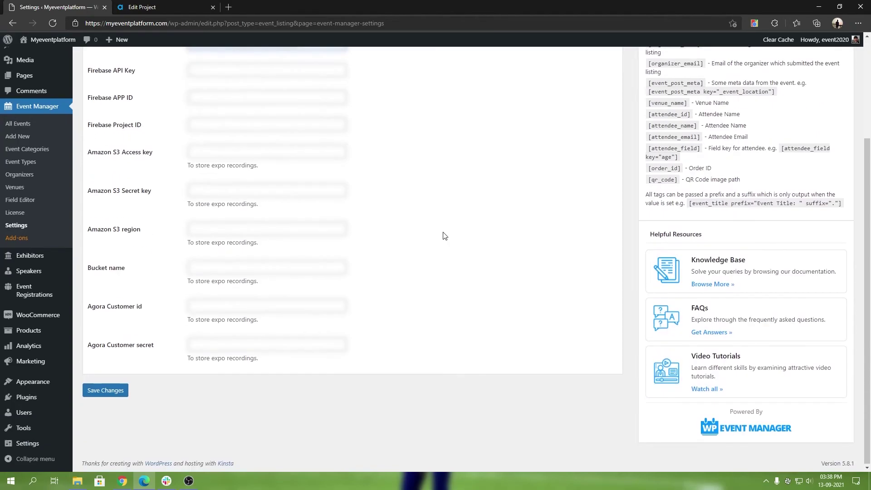
left_click(121, 393)
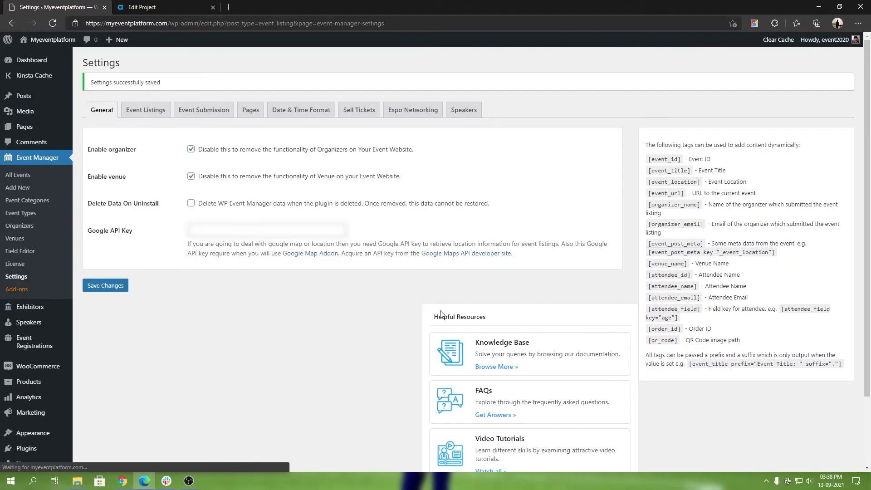
left_click(403, 111)
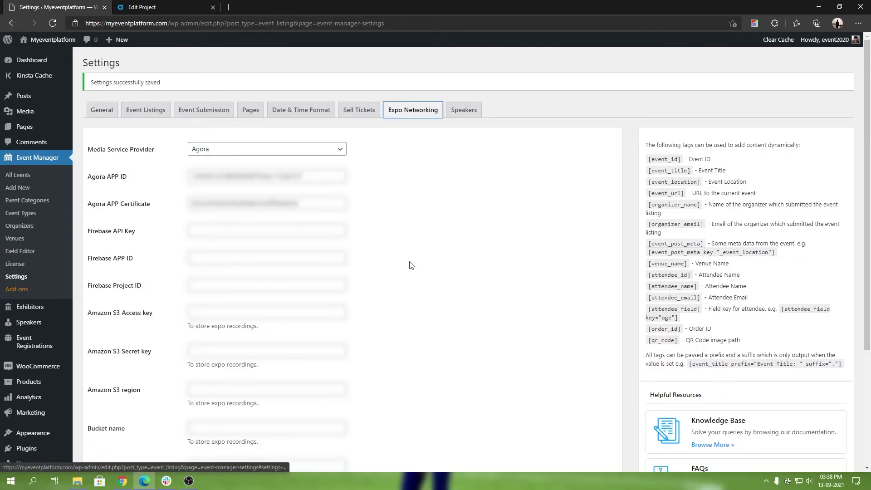
scroll(408, 268, "down", 2)
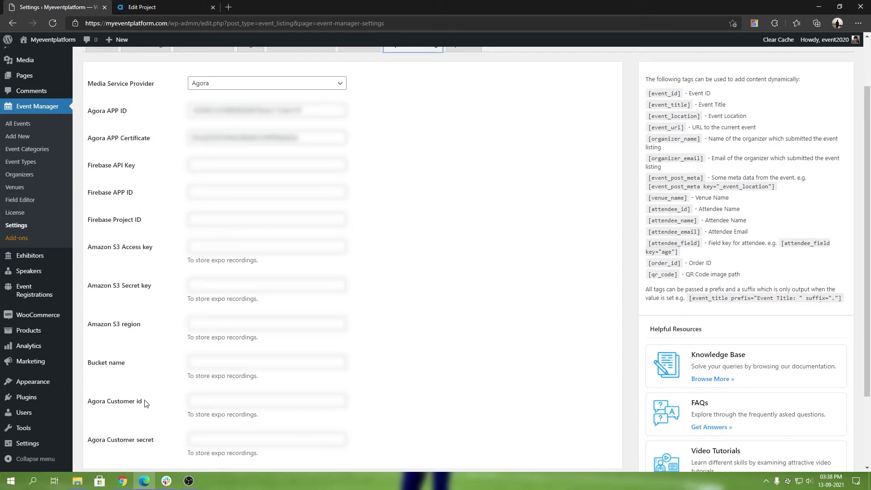